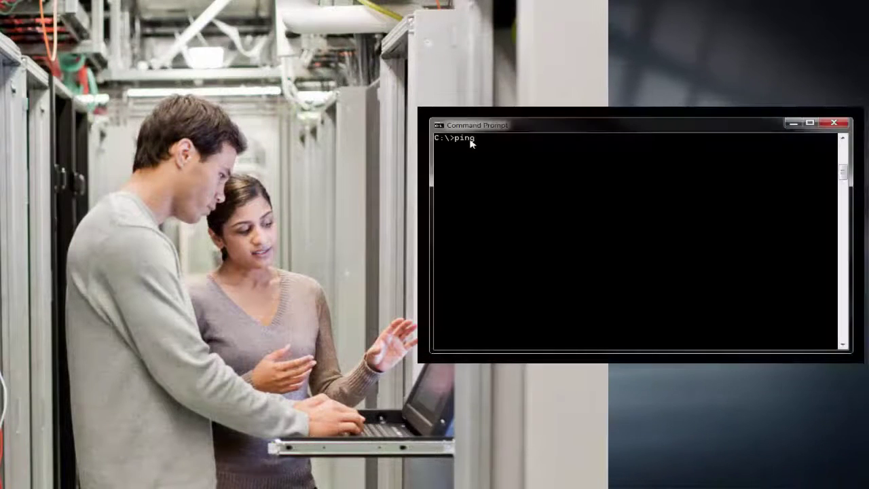
- Ping the storage system at 10.0.0.2 from Command Prompt to confirm it responds
{"action": "type", "text": "0.0.0.2"}
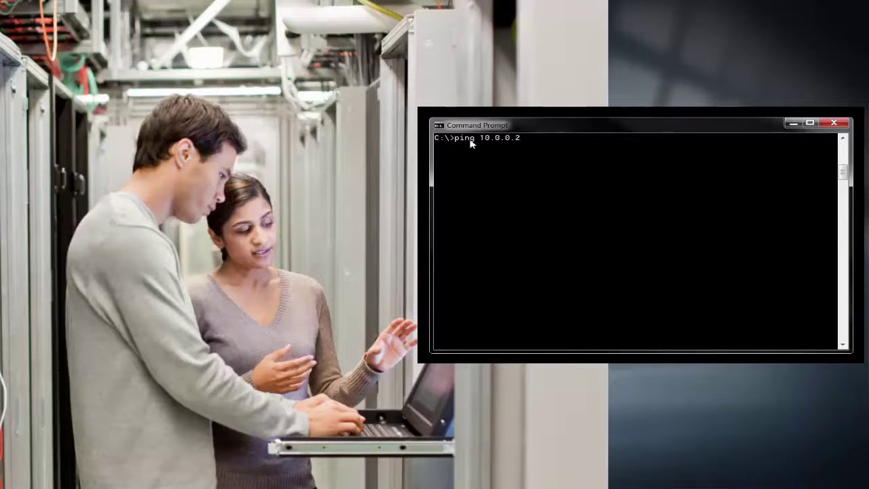
{"action": "key", "text": "Return"}
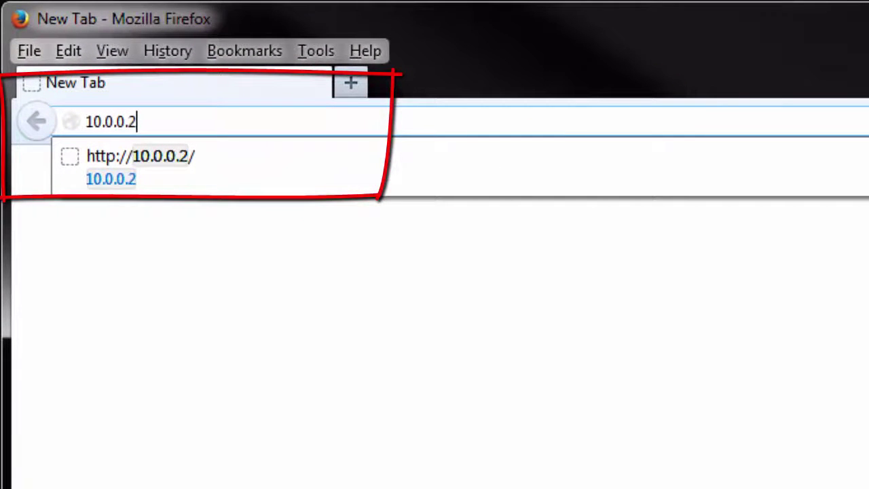
- From 10.0.0.2's Management Software page, save Oracle_FS_System_Manager_x64.msi to disk
{"action": "key", "text": "Return"}
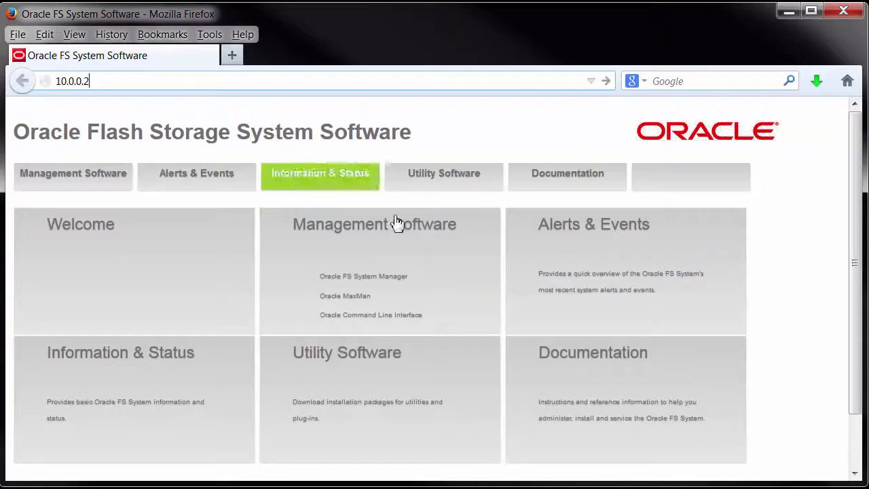
{"action": "left_click", "coordinate": [437, 283]}
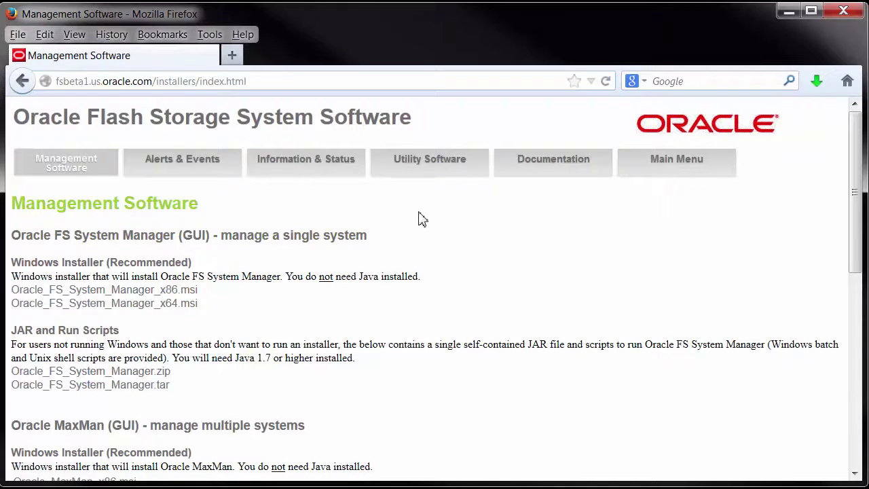
{"action": "left_click", "coordinate": [182, 307]}
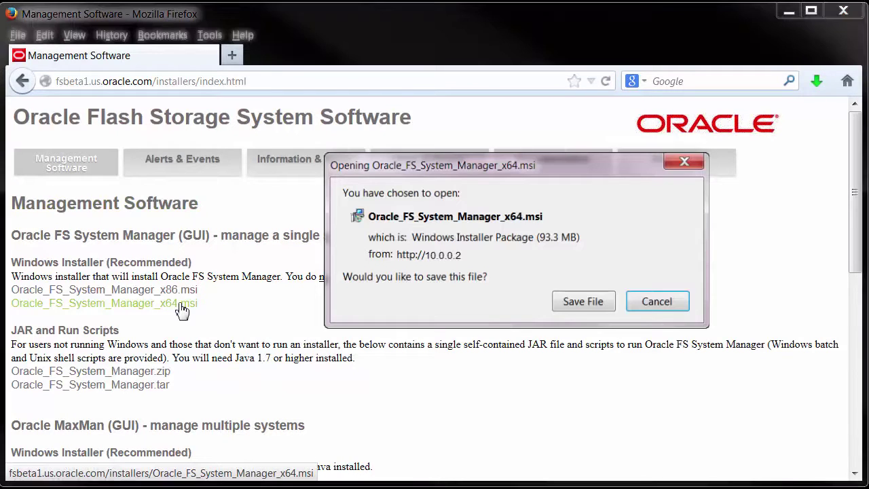
{"action": "left_click", "coordinate": [584, 307]}
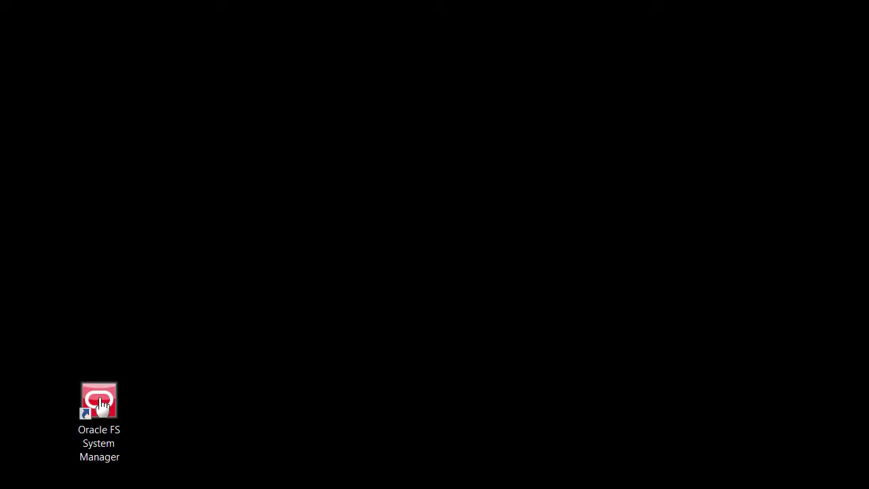
- Launch Oracle FS System Manager and log in to 10.0.0.2 with the administrator account
{"action": "double_click", "coordinate": [102, 406]}
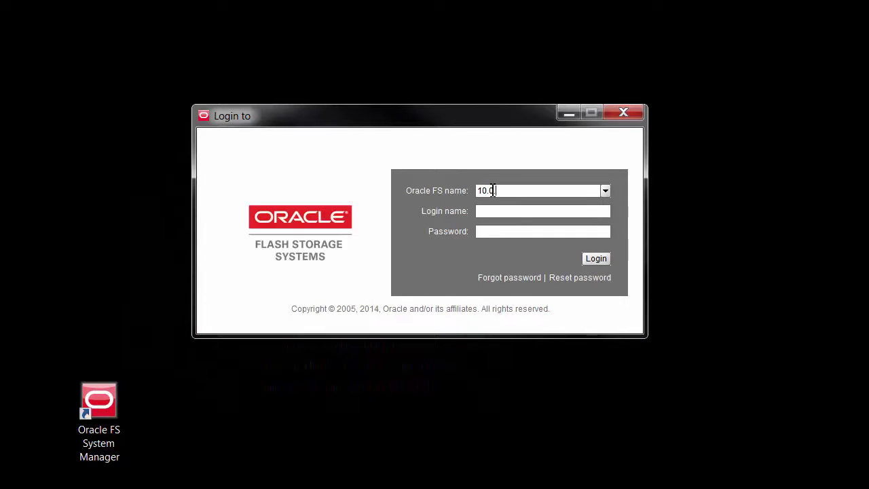
{"action": "type", "text": "10.0.0.2"}
{"action": "left_click", "coordinate": [493, 211]}
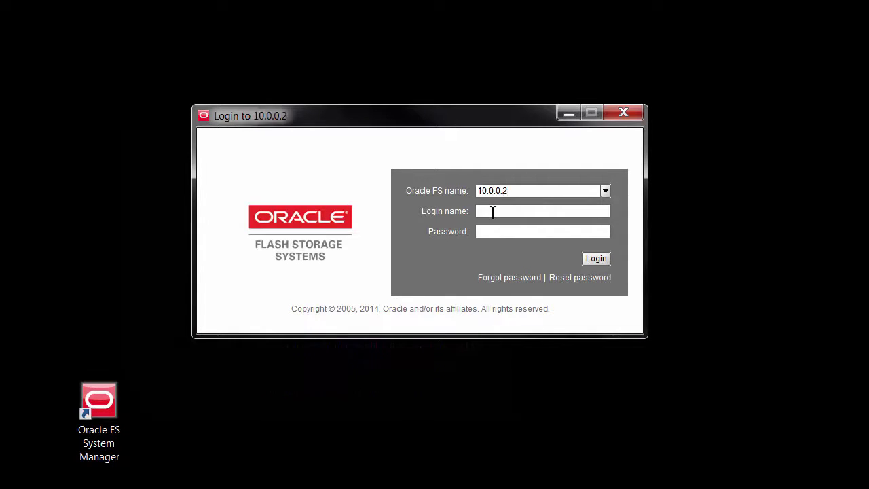
{"action": "type", "text": "administrator"}
{"action": "left_click", "coordinate": [497, 231]}
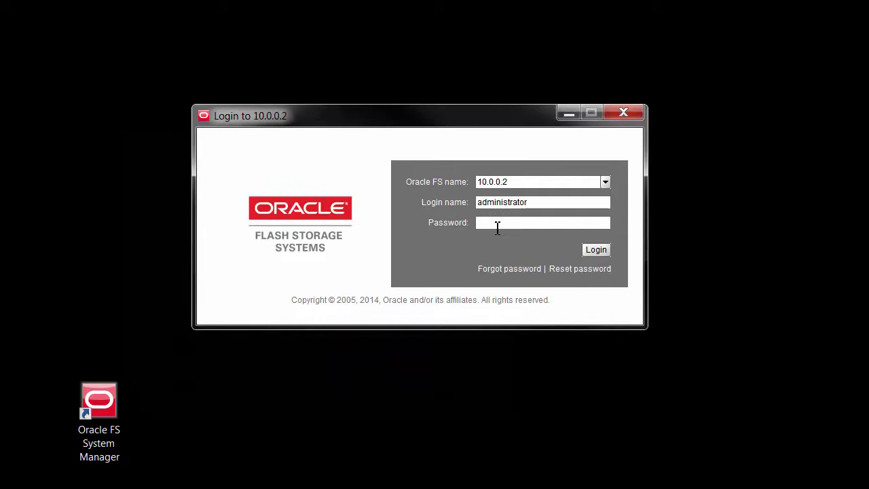
{"action": "left_click", "coordinate": [589, 248]}
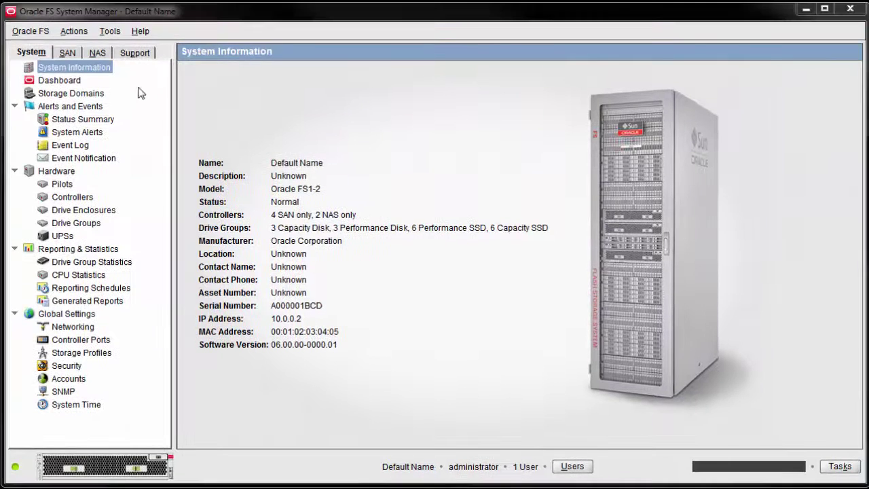
- Show the Global Settings networking details and open the Actions menu to modify them
{"action": "left_click", "coordinate": [91, 329]}
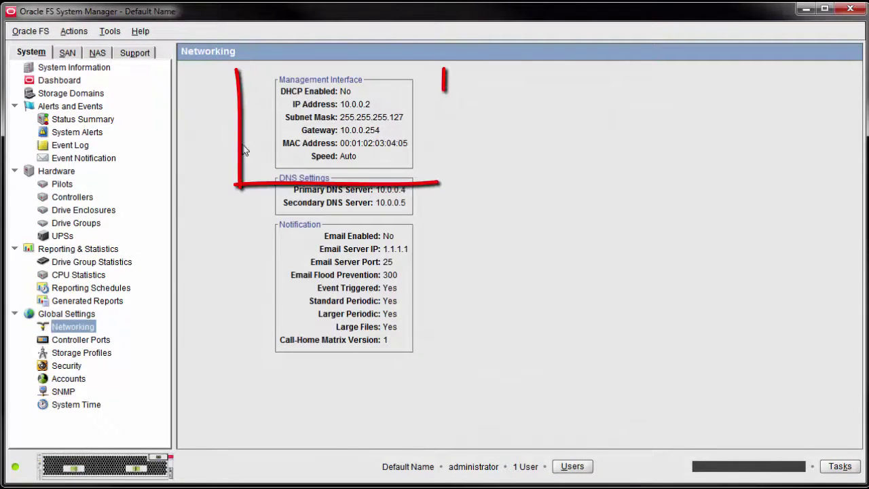
{"action": "left_click", "coordinate": [73, 31]}
- Change the IPs: public 10.10.10.100, pilots 10.10.10.101/10.10.10.102, netmask 255.255.255.0, gateway 10.10.10.1
{"action": "left_click", "coordinate": [85, 51]}
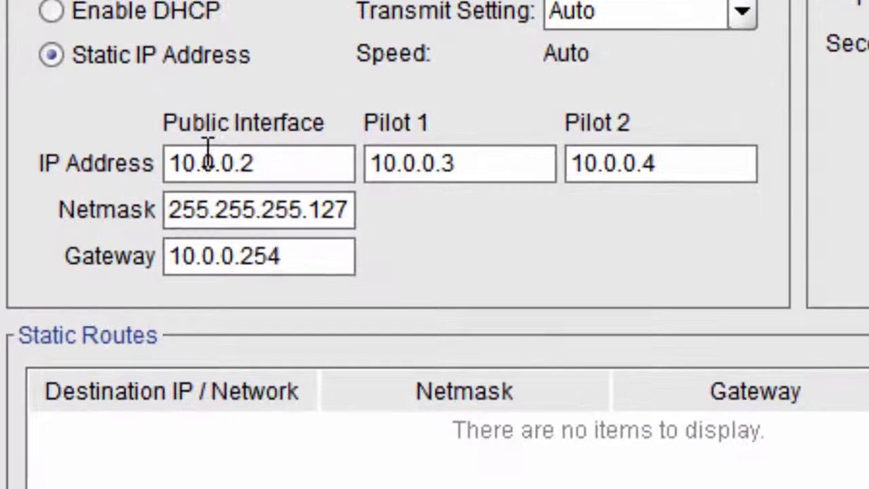
{"action": "left_click_drag", "start_coordinate": [252, 180], "coordinate": [277, 176]}
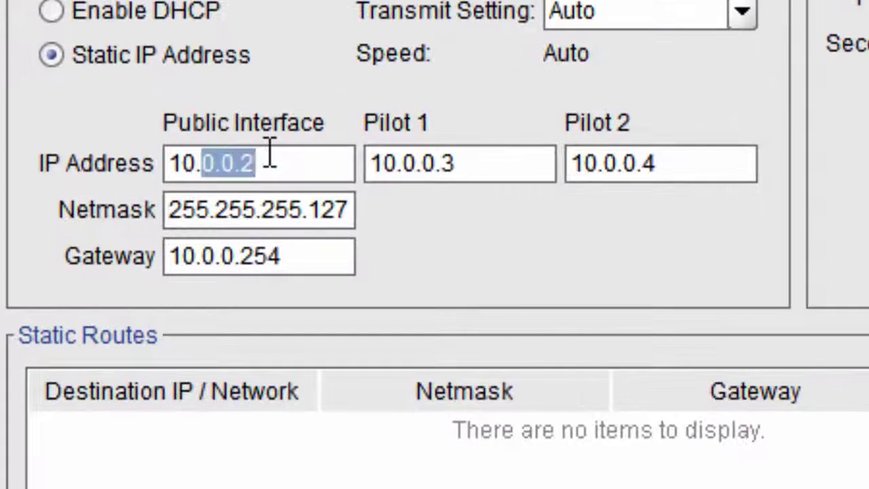
{"action": "type", "text": "100"}
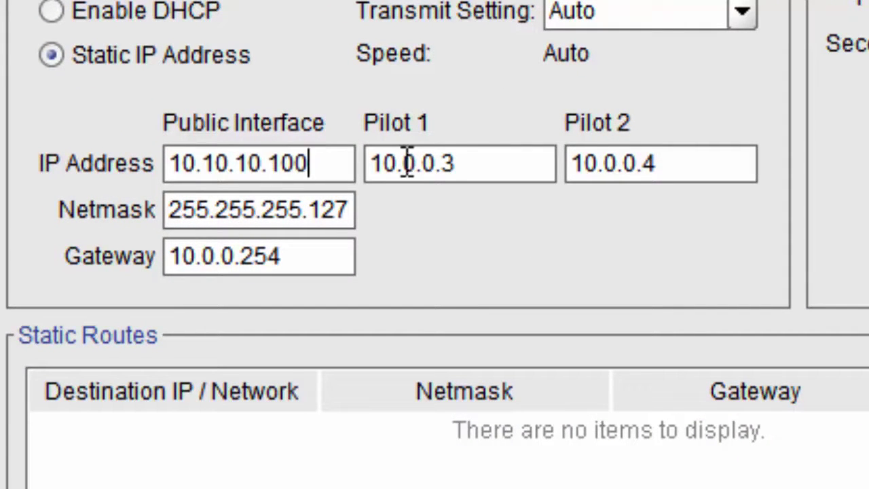
{"action": "left_click_drag", "start_coordinate": [403, 163], "coordinate": [493, 166]}
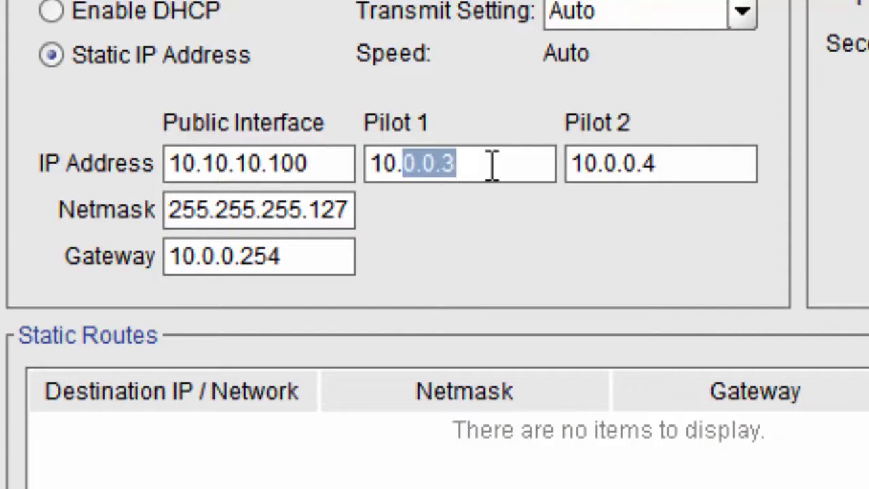
{"action": "type", "text": "10."}
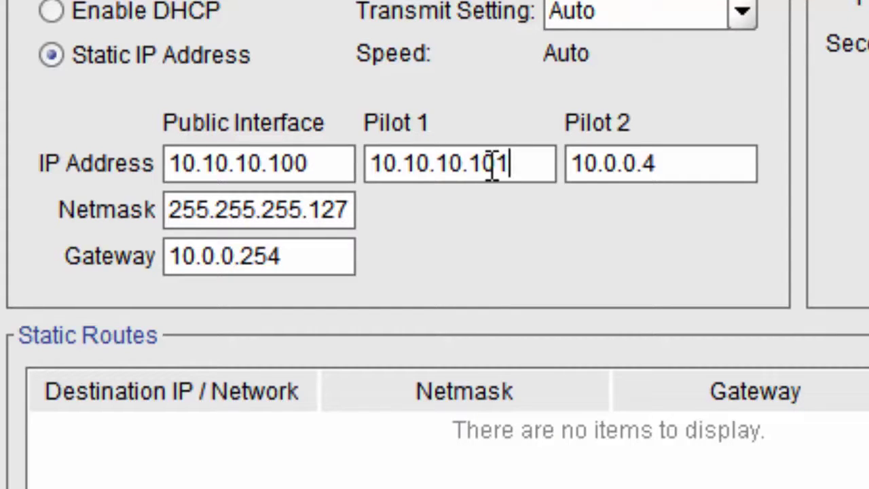
{"action": "left_click_drag", "start_coordinate": [615, 164], "coordinate": [717, 164]}
{"action": "key", "text": "BackSpace"}
{"action": "key", "text": "BackSpace"}
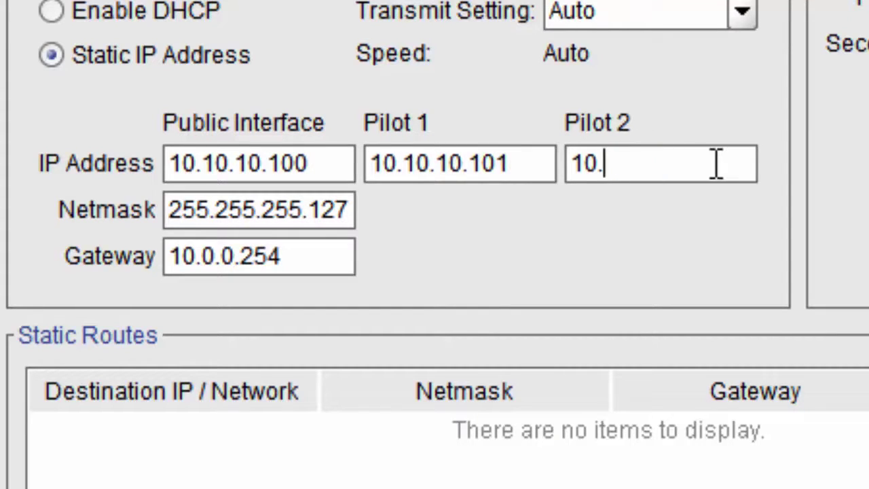
{"action": "type", "text": "10.10.102"}
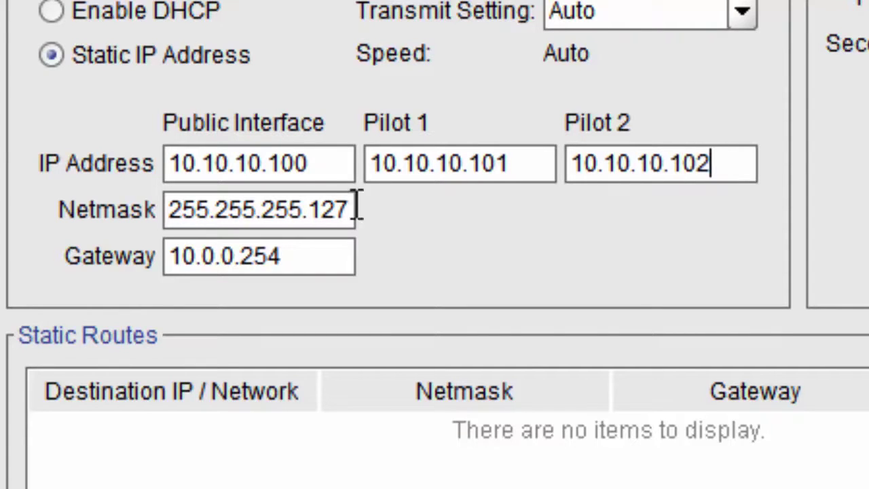
{"action": "left_click_drag", "start_coordinate": [311, 202], "coordinate": [357, 203]}
{"action": "type", "text": "0"}
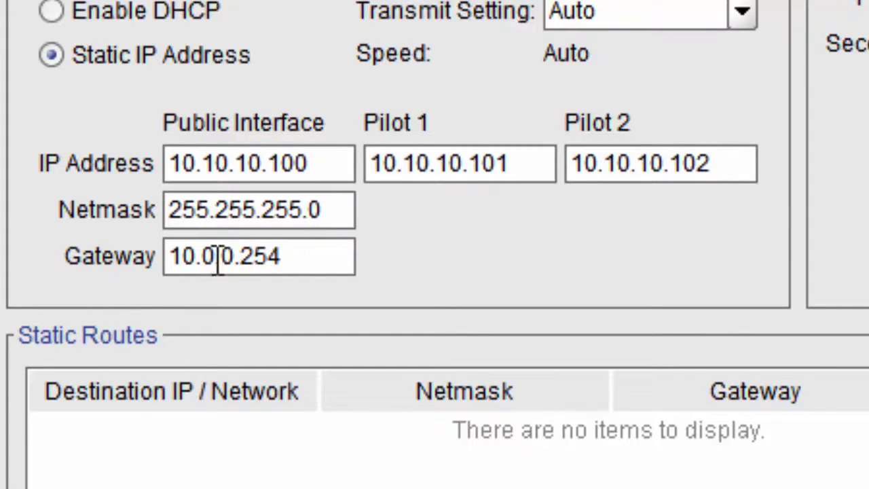
{"action": "left_click_drag", "start_coordinate": [202, 258], "coordinate": [306, 259]}
{"action": "type", "text": "10."}
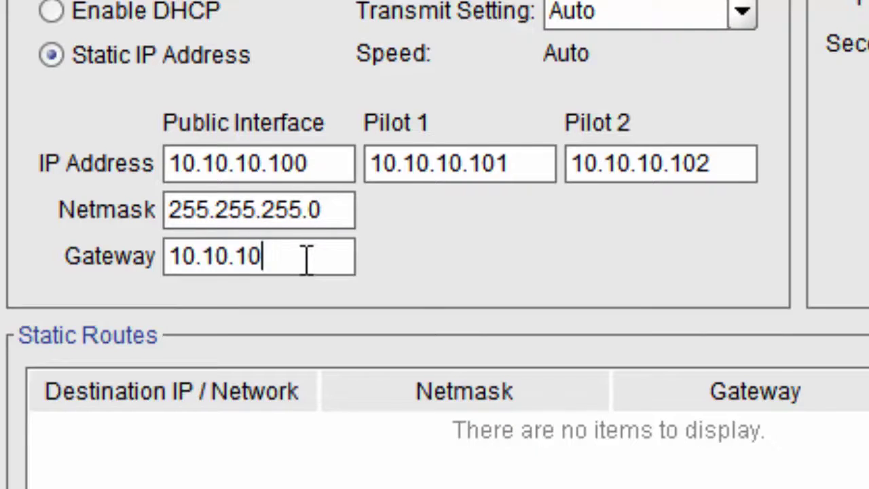
{"action": "type", "text": "10.1"}
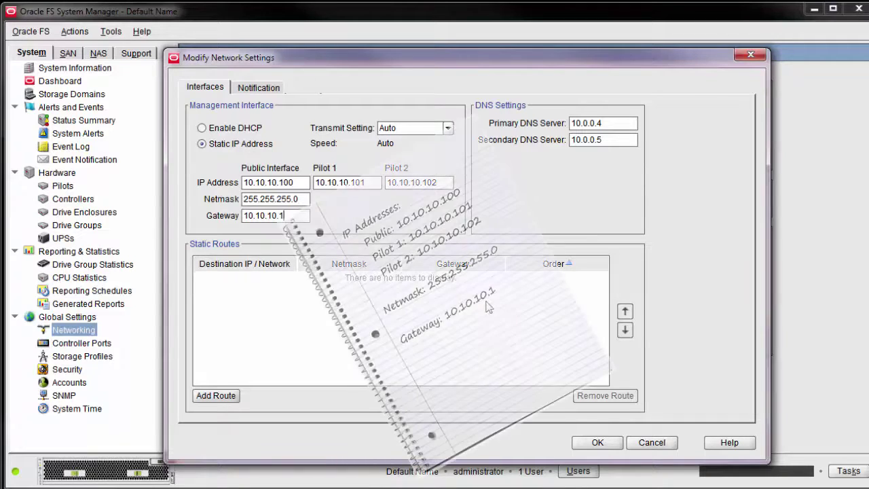
- Apply the new network settings, then log back in at 10.10.10.100 as administrator
{"action": "left_click", "coordinate": [597, 442]}
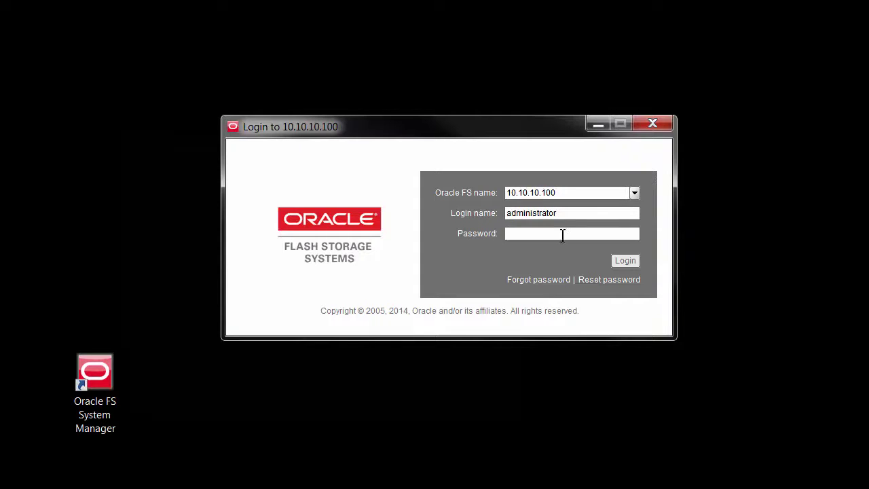
{"action": "left_click", "coordinate": [626, 261]}
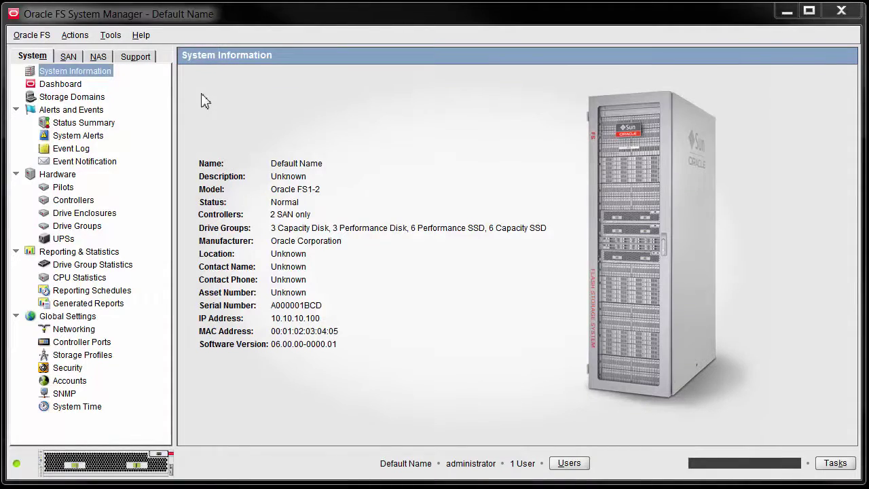